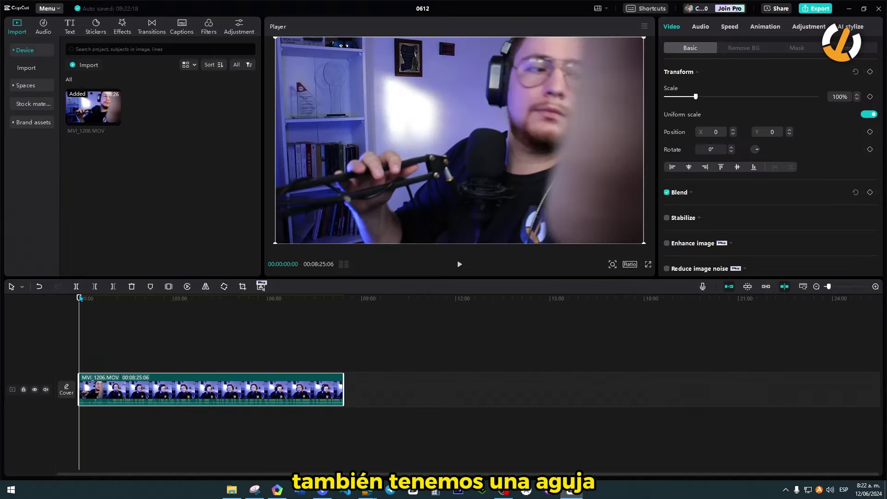
Scrub through the MVI_1206.MOV clip to review its footage, then return the playhead to the start.
left_click_drag(80, 297, 297, 339)
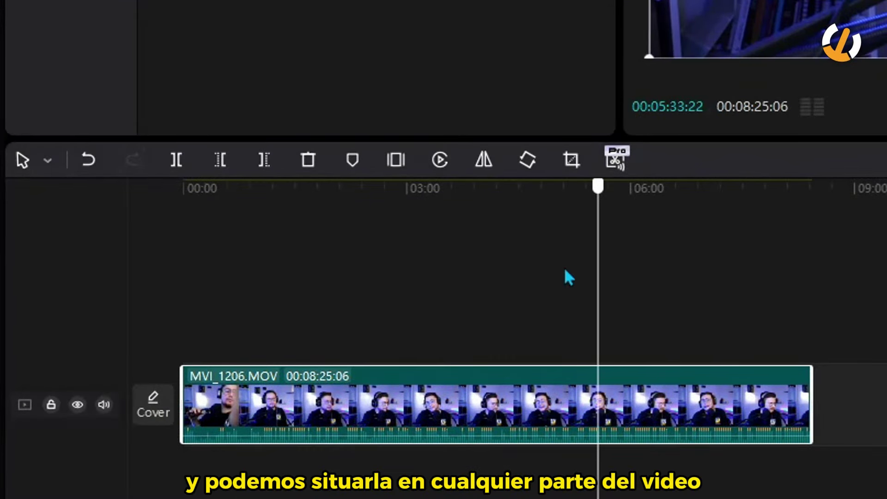
left_click_drag(568, 277, 349, 243)
left_click(313, 208)
left_click(259, 192)
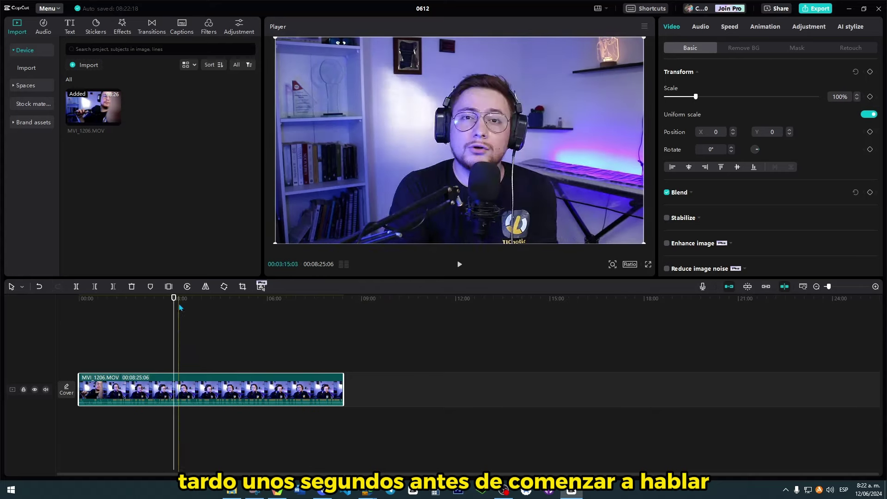
left_click_drag(180, 307, 77, 306)
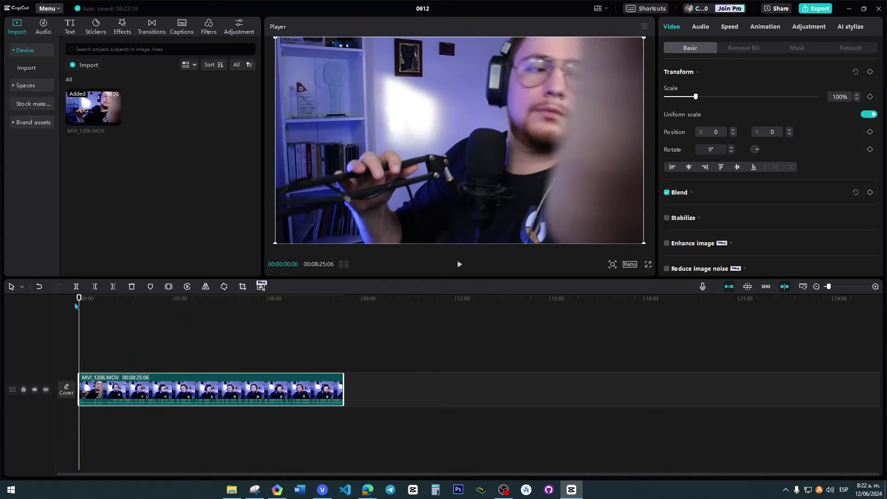
Split the MVI_1206.MOV clip at 00:01:03:23, where the actual talk begins.
scroll(90, 339, "up", 3)
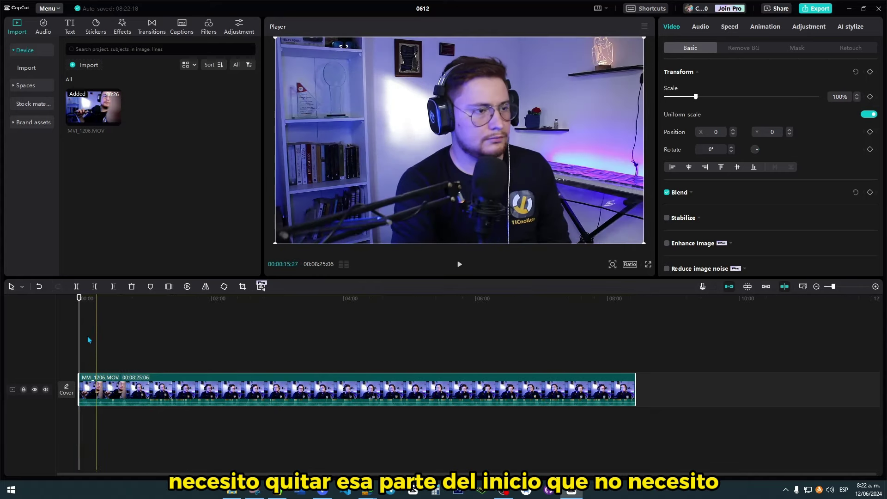
left_click(83, 316)
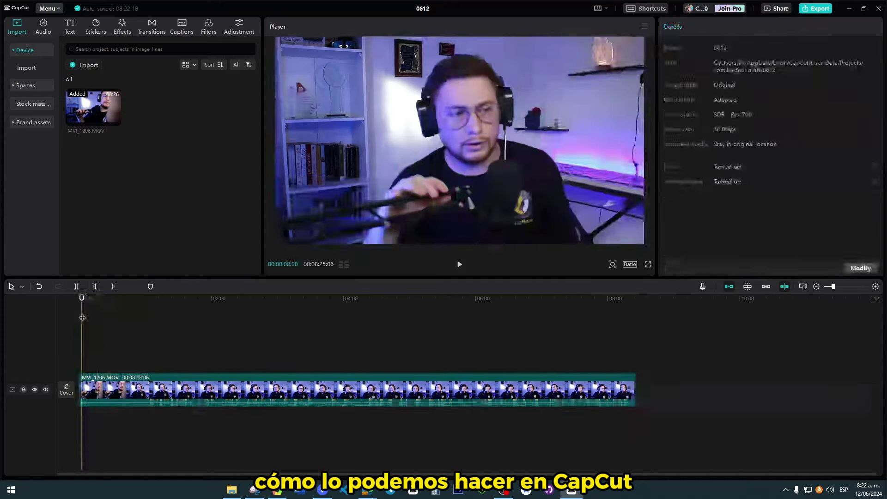
left_click(89, 369)
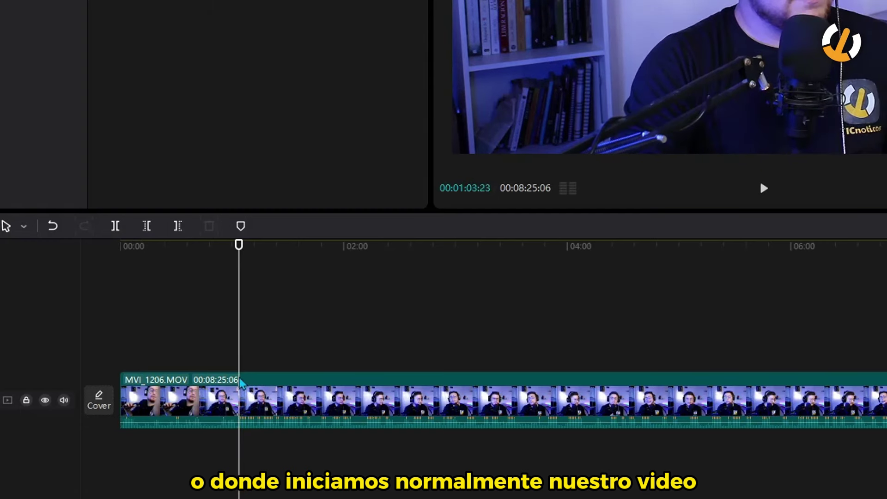
left_click(240, 381)
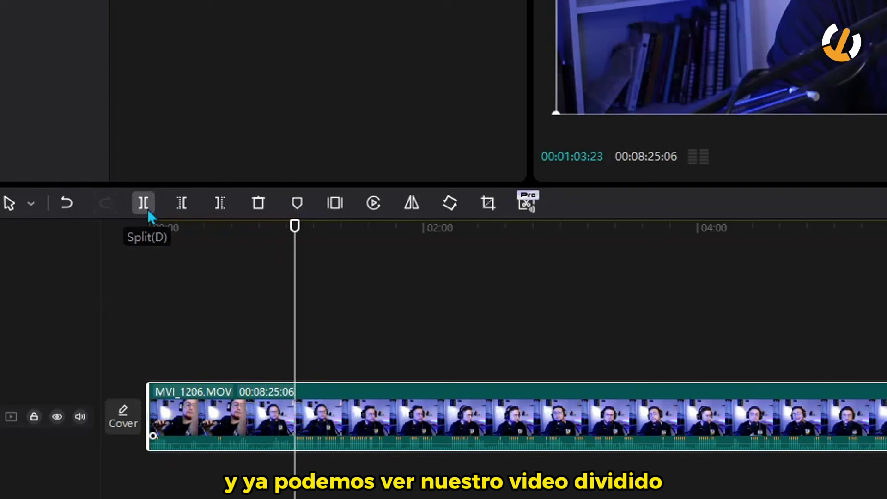
left_click(147, 207)
Delete the unneeded opening segment before the cut so the remaining footage starts the timeline.
left_click(266, 348)
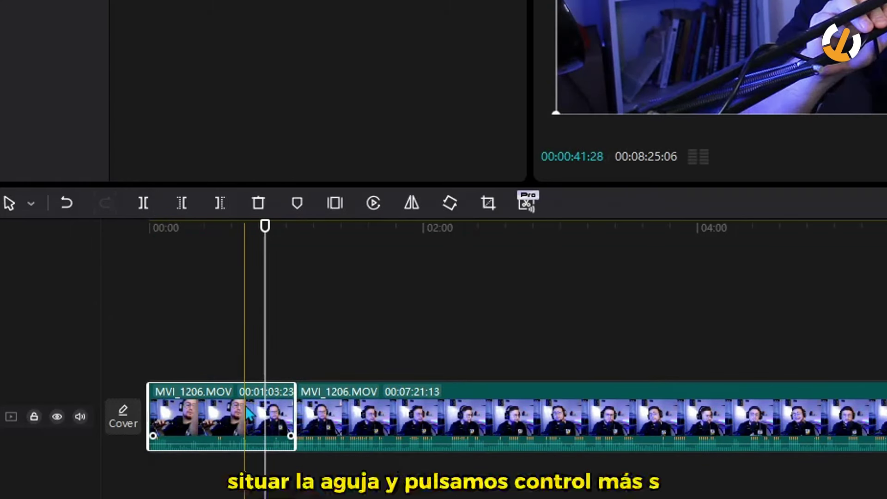
key("Down")
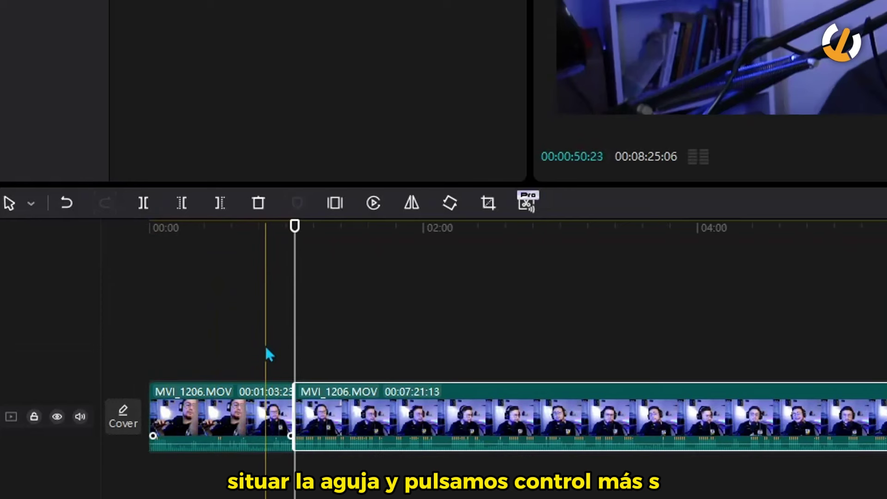
left_click(266, 349)
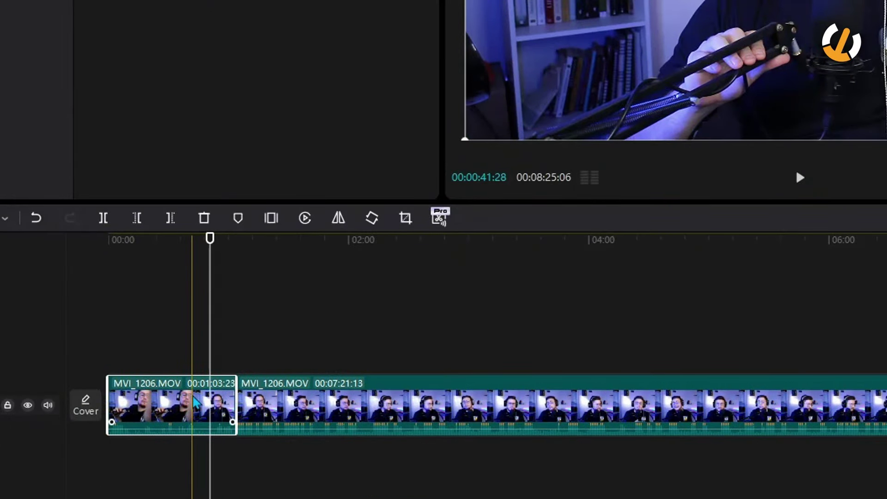
key("Delete")
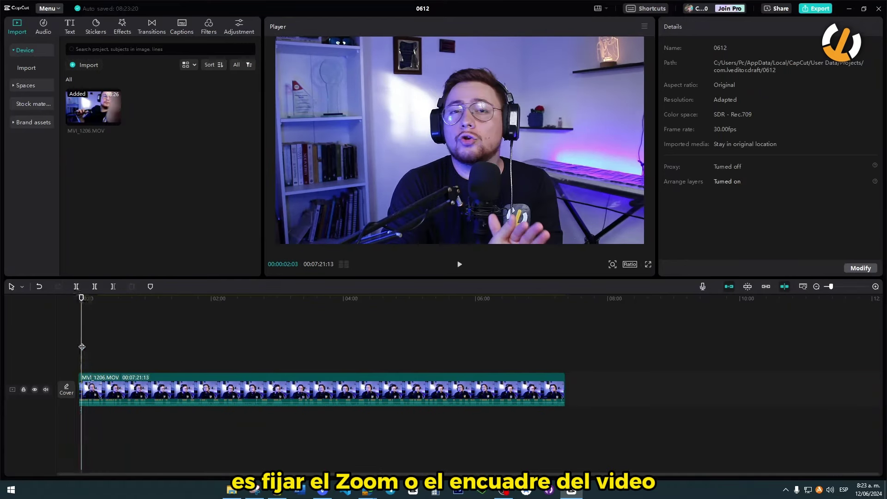
Reframe the remaining clip directly in the preview by enlarging it to about 117% and shifting it to about X -140, Y 72.
left_click_drag(82, 298, 89, 298)
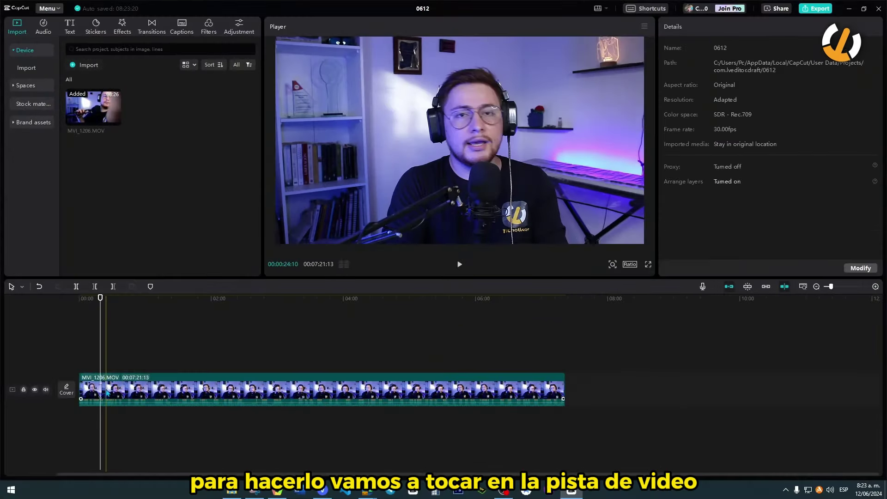
left_click(106, 392)
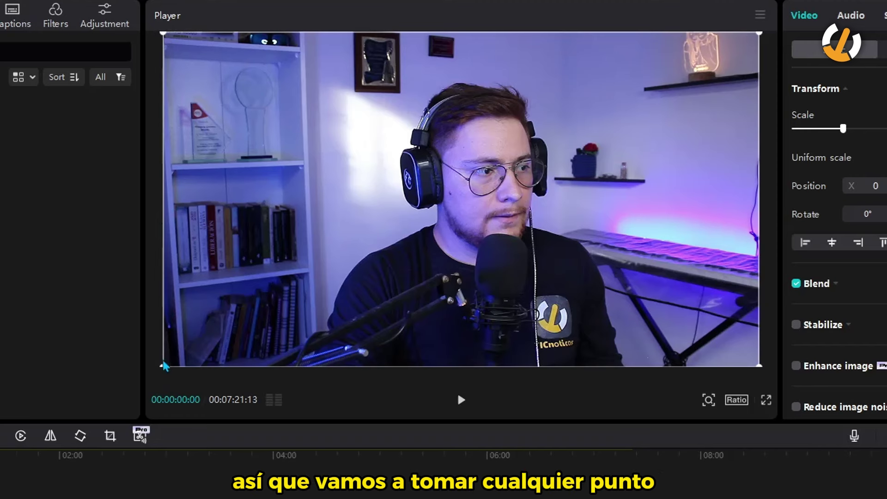
left_click_drag(164, 366, 71, 386)
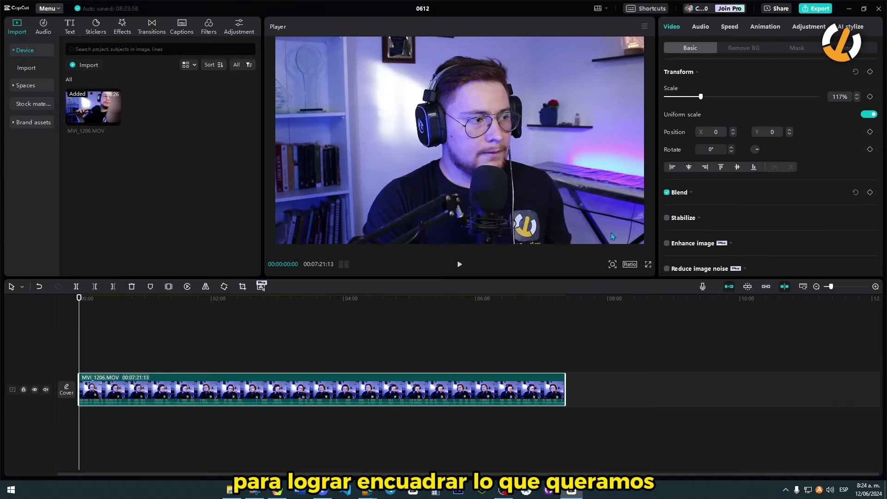
left_click_drag(610, 232, 577, 220)
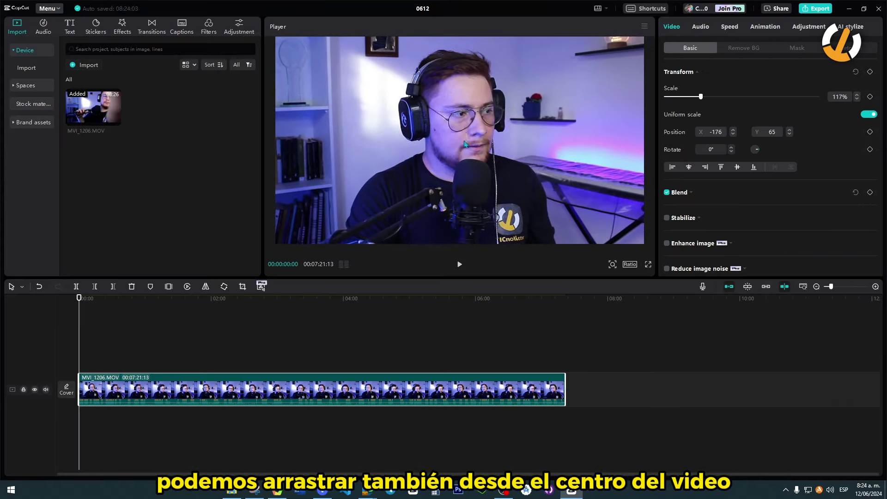
mouse_move(463, 142)
left_mouse_down()
mouse_move(465, 150)
mouse_move(470, 134)
mouse_move(468, 143)
left_mouse_up()
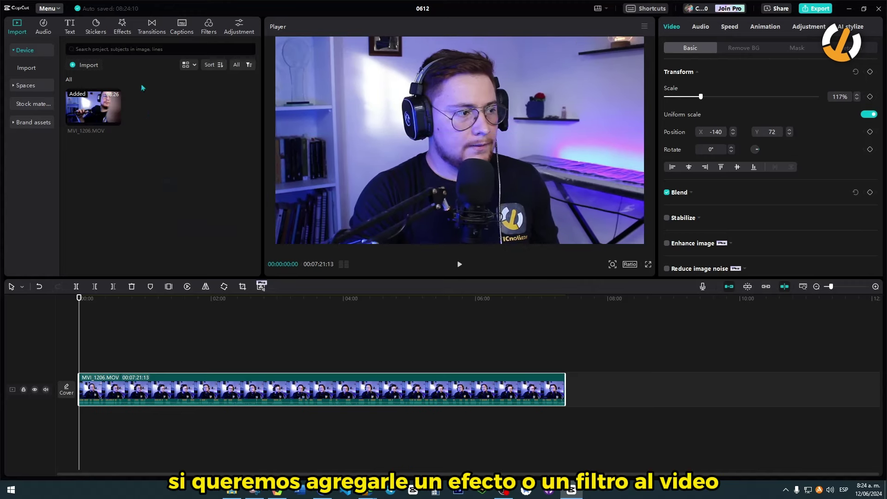
Preview the Spectrum Scanning video effect and place it on a track above the beginning of the clip.
left_click(123, 28)
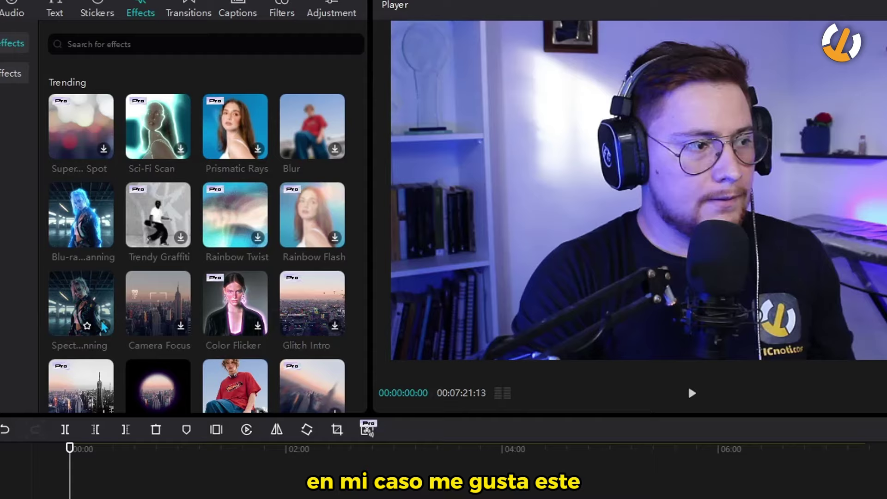
left_click(103, 326)
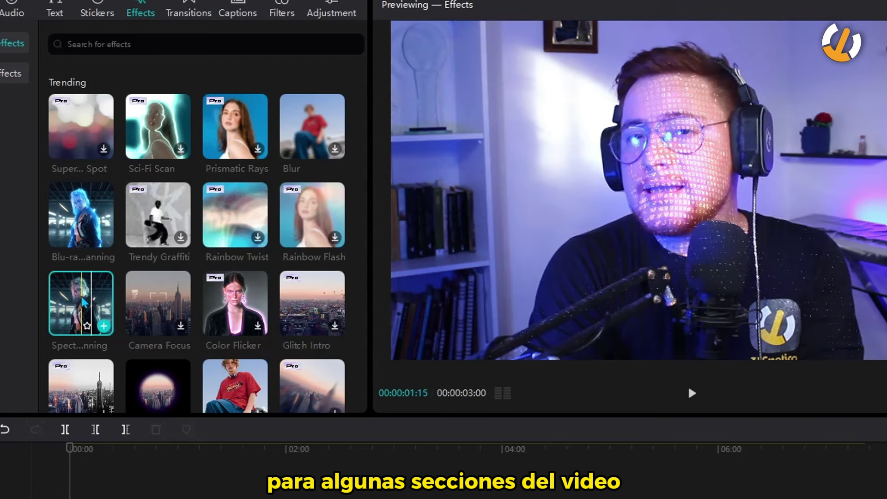
scroll(213, 285, "down", 5)
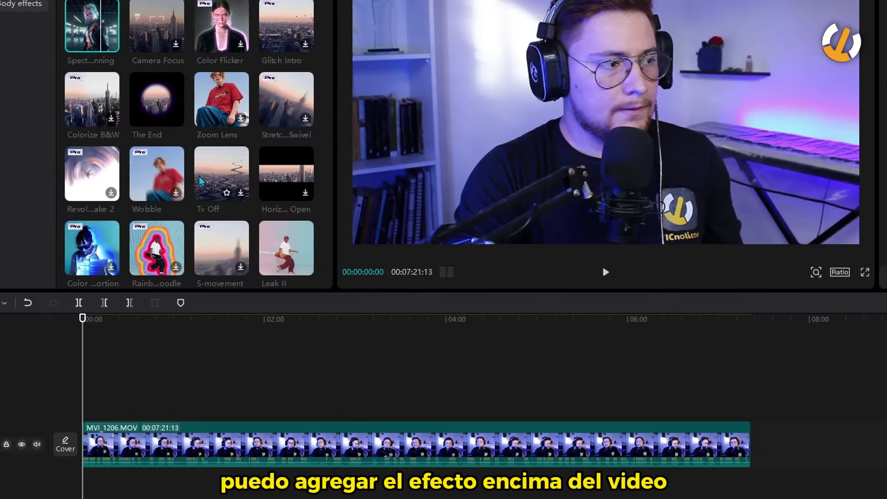
mouse_move(92, 51)
left_mouse_down()
mouse_move(115, 340)
mouse_move(109, 406)
mouse_move(96, 411)
mouse_move(108, 413)
left_mouse_up()
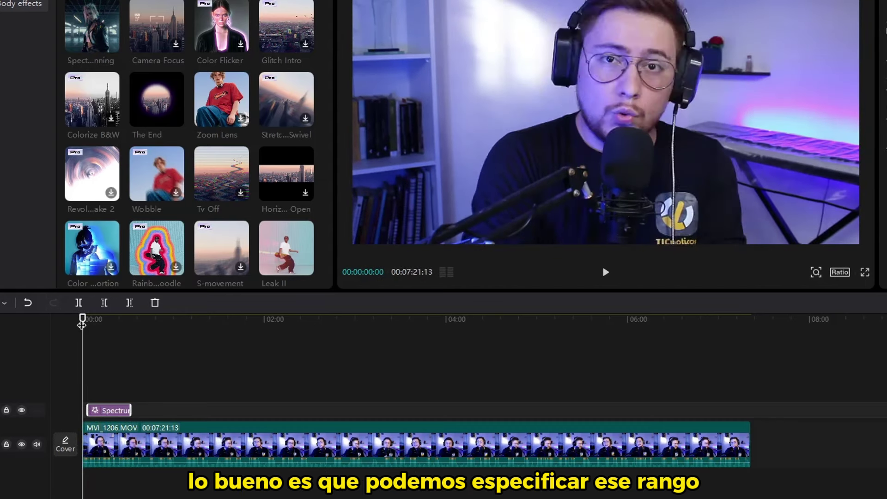
Scrub the playhead past the end of the Spectrum Scanning effect and select the main video clip.
left_click_drag(82, 319, 154, 337)
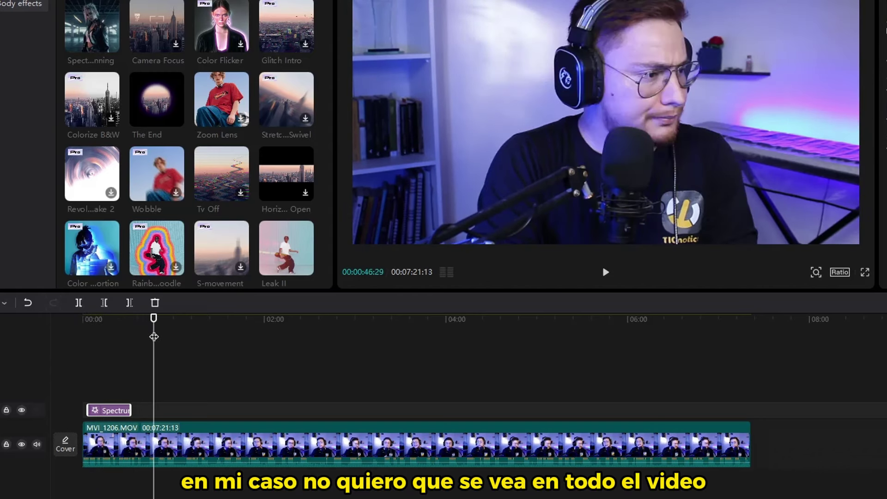
left_click(162, 442)
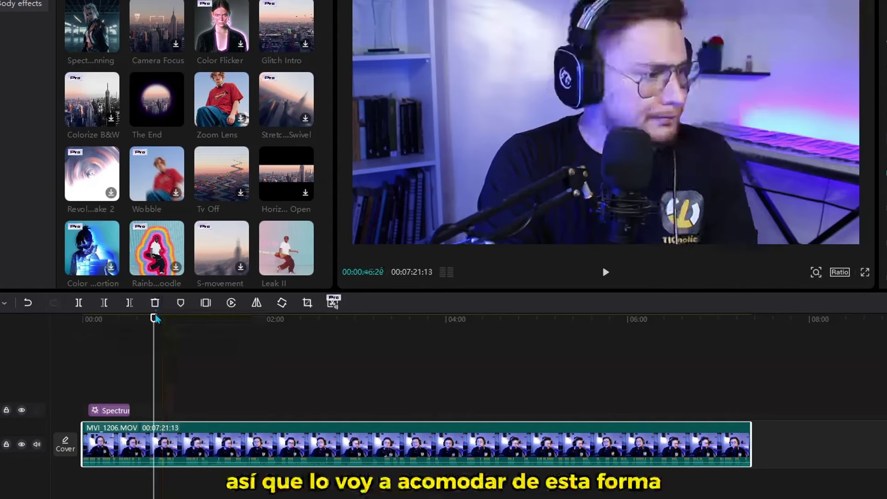
left_click_drag(155, 318, 188, 322)
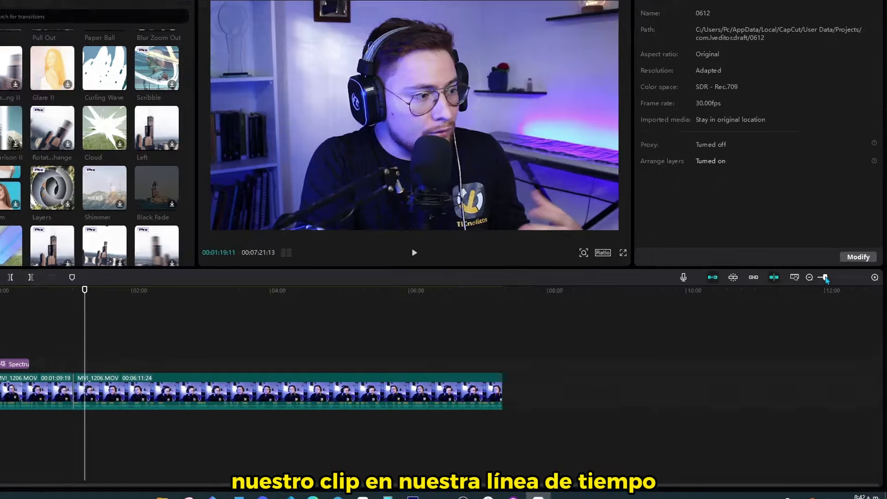
Zoom the timeline in and out to examine the clips at different levels of detail.
left_click_drag(825, 278, 842, 278)
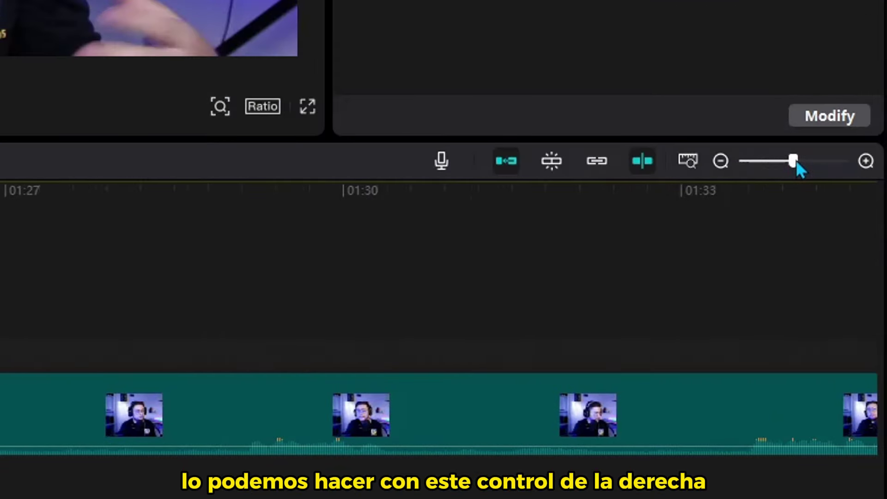
left_click_drag(796, 162, 758, 163)
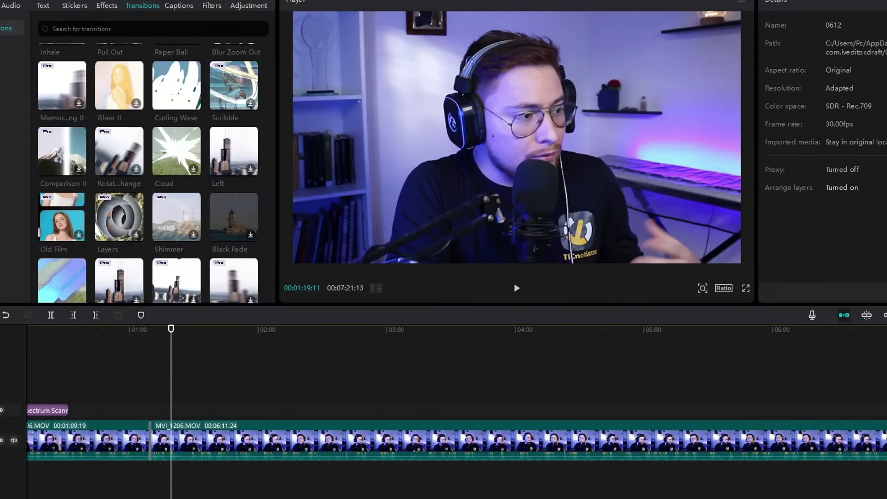
scroll(328, 399, "down", 2)
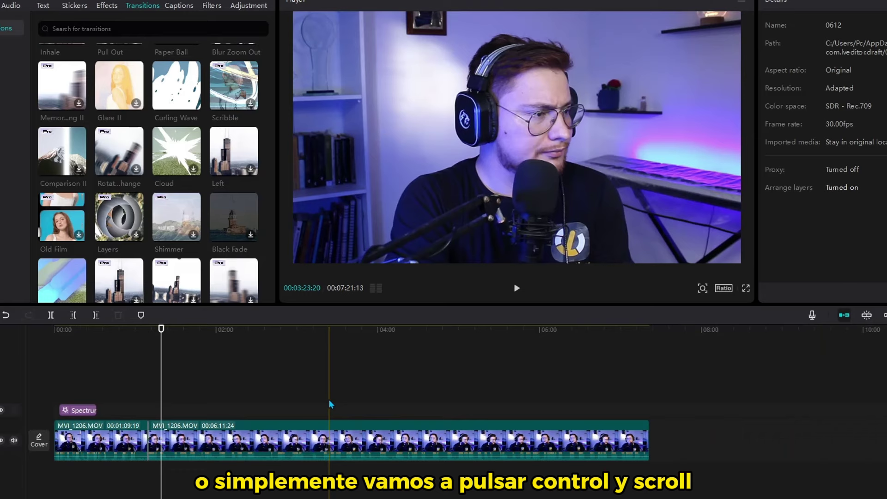
scroll(328, 400, "up", 3)
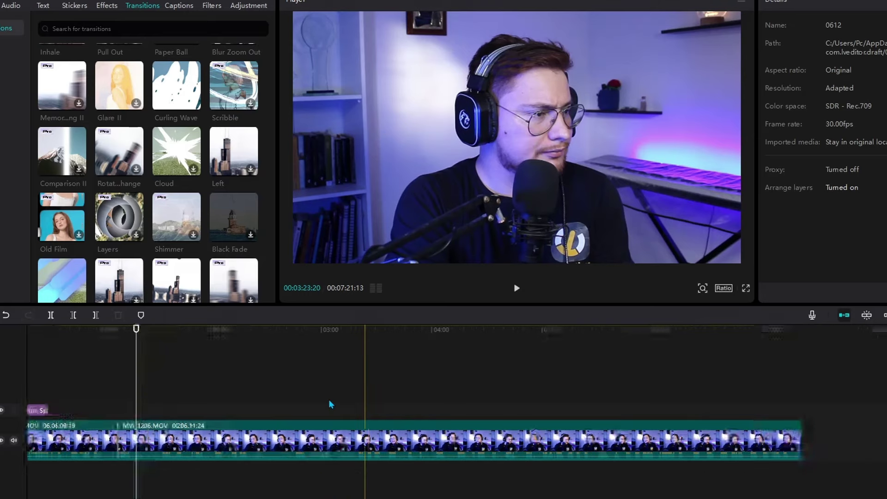
scroll(329, 400, "up", 1)
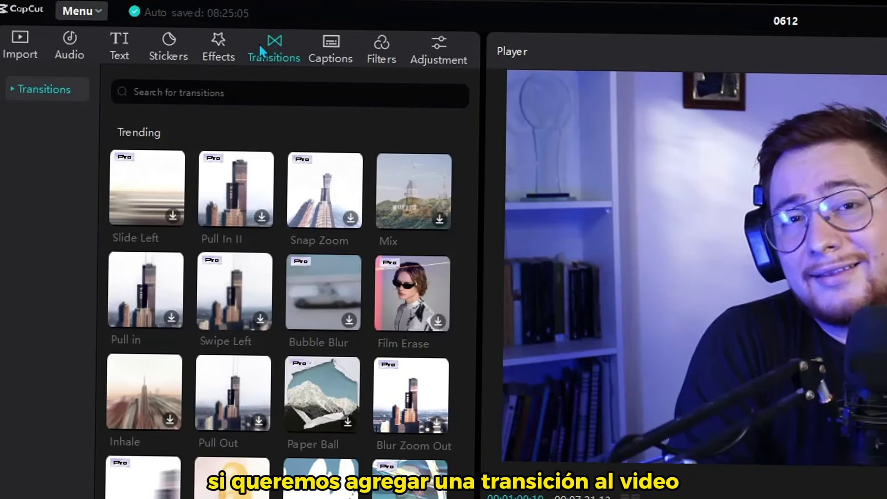
Split the main clip at 00:01:09:19 and place the Curling Wave transition on the cut.
scroll(307, 259, "down", 3)
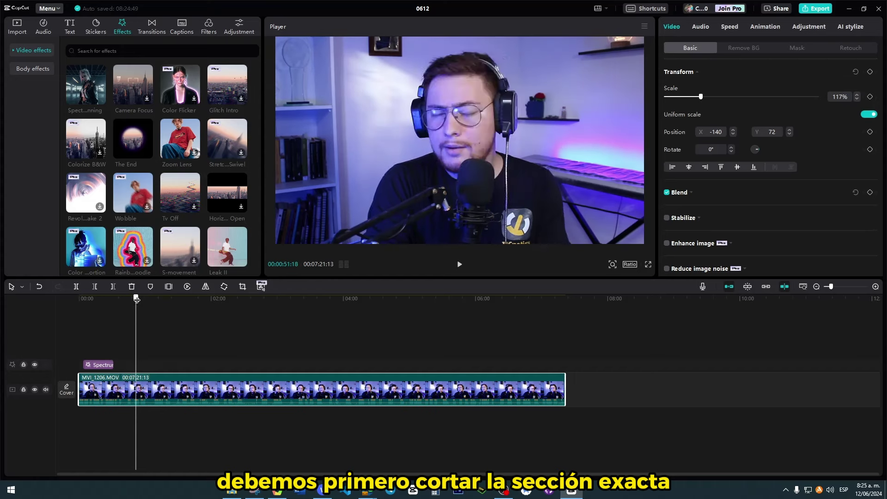
left_click_drag(137, 299, 155, 299)
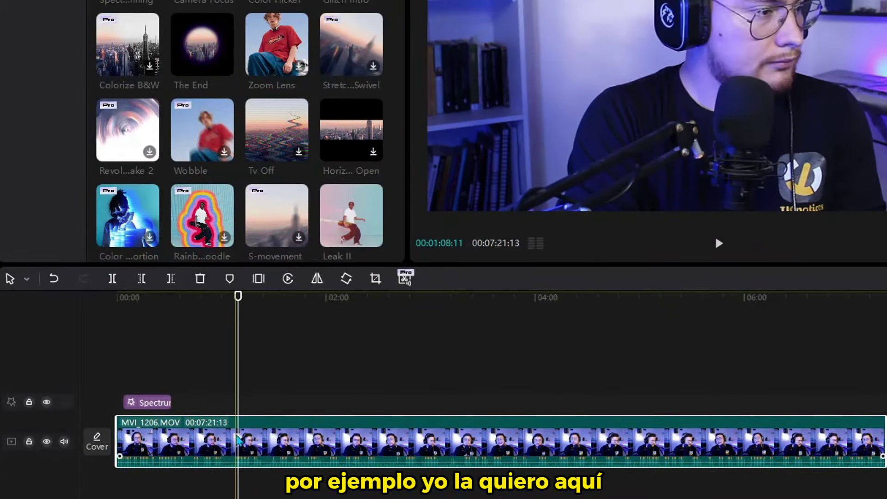
left_click(113, 278)
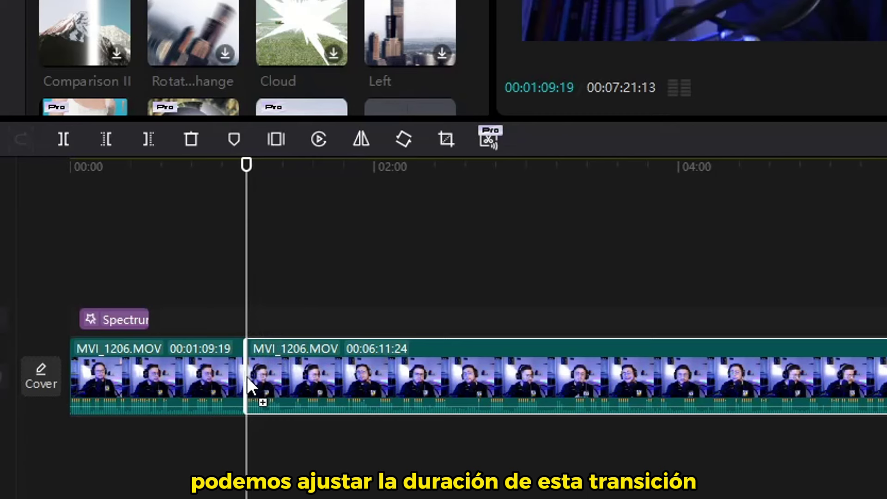
left_click(156, 387)
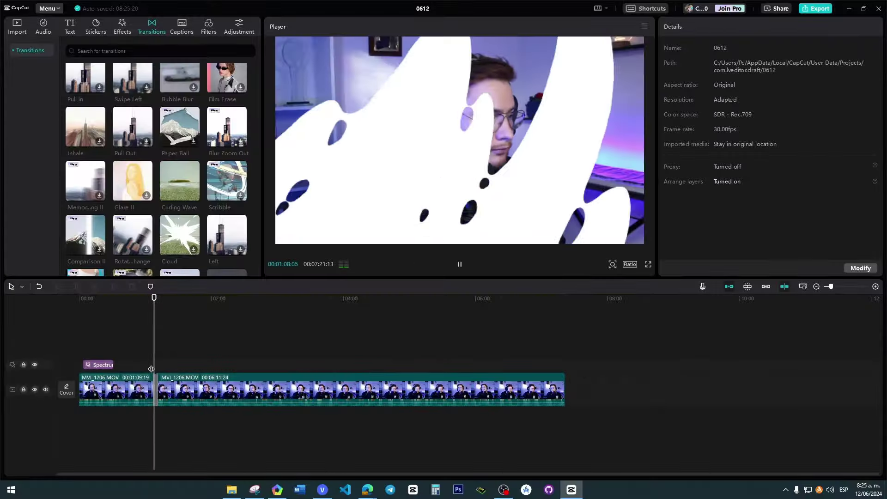
Search the sticker library for "subscribe".
scroll(195, 368, "up", 3)
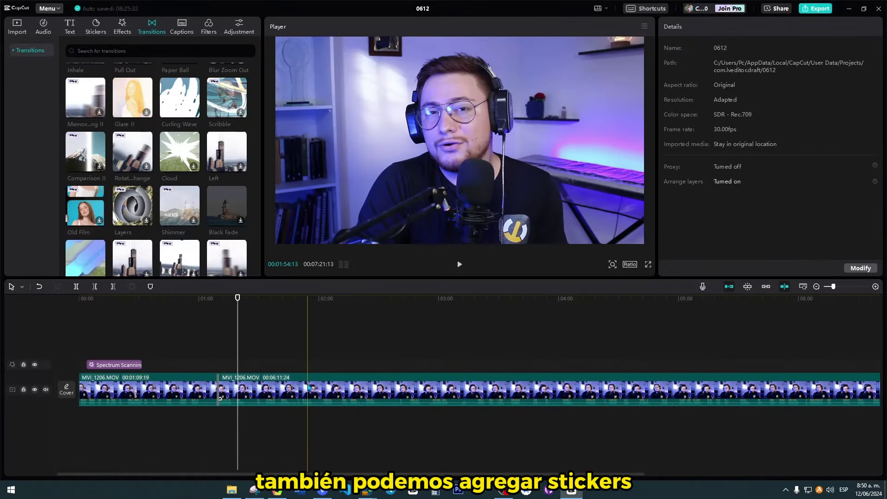
scroll(626, 356, "down", 3)
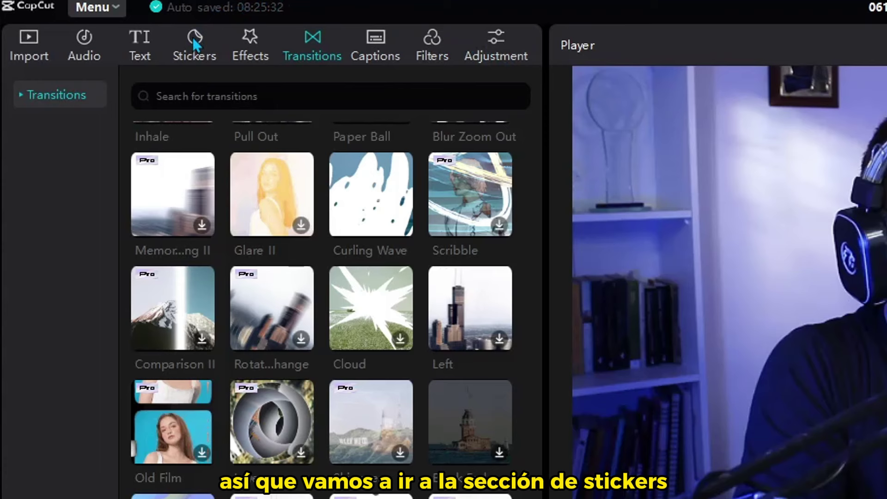
left_click(95, 27)
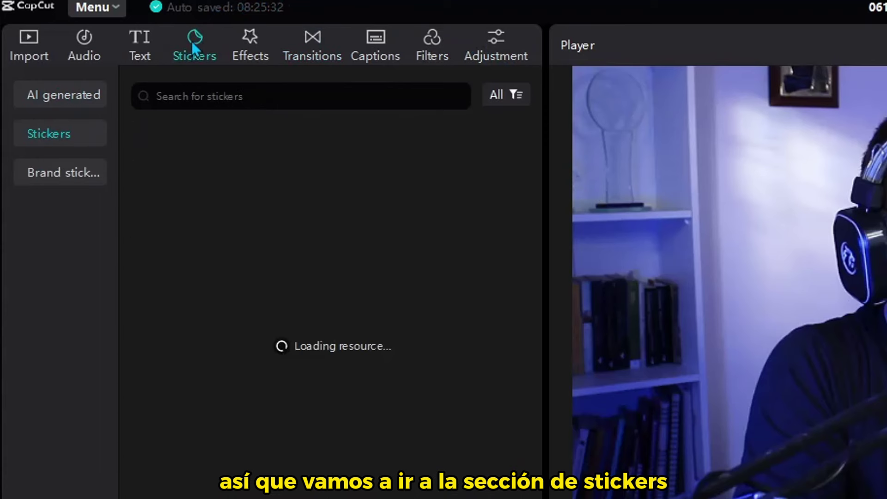
left_click(204, 95)
type("subsci")
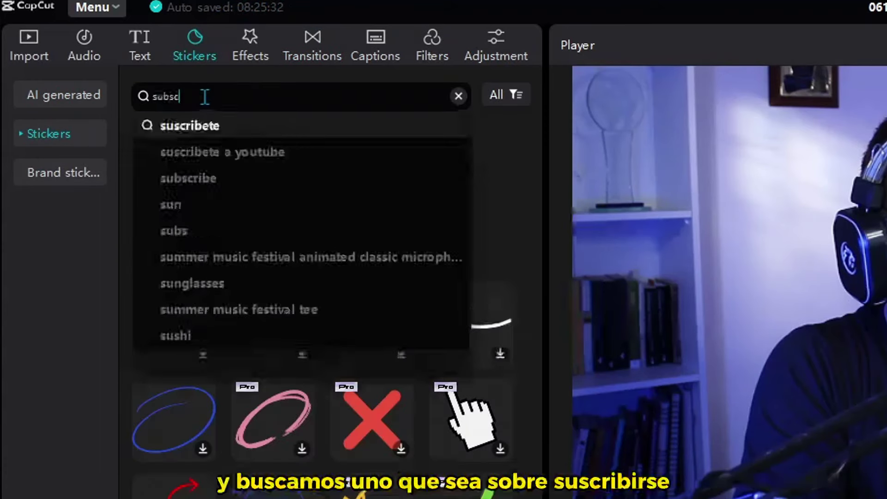
left_click(206, 125)
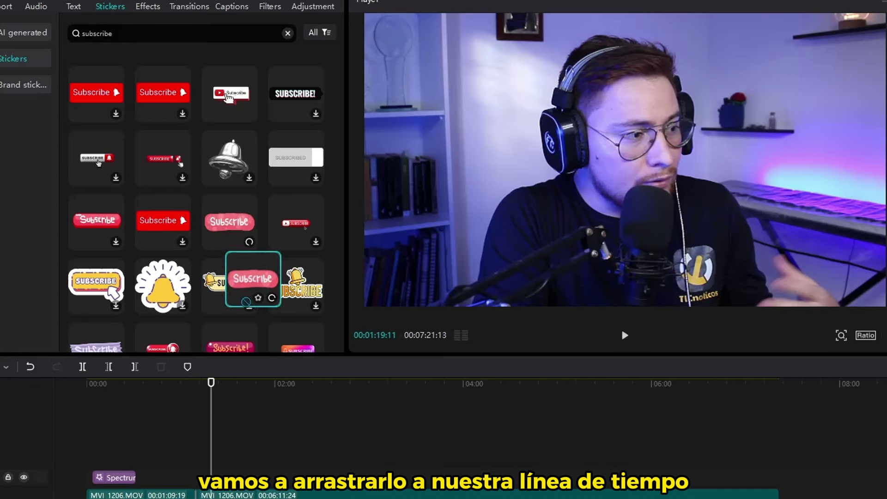
Place the pink Subscribe sticker on a track above the main clip at about 00:01:19 and extend its end to about 00:01:45.
left_click_drag(219, 469, 253, 465)
left_click(234, 383)
left_click(629, 177)
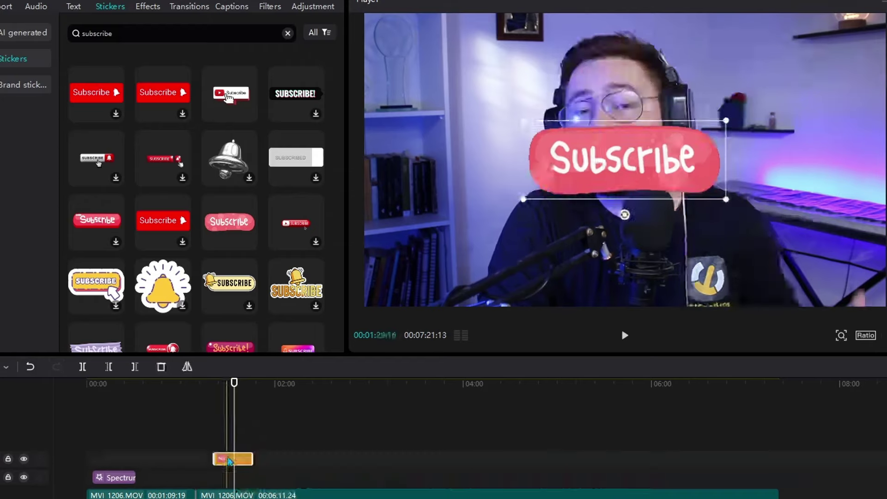
Scale the Subscribe sticker to 60% and move it to the frame's upper-left corner, at about X -1386, Y 823.
left_click_drag(630, 177, 483, 87)
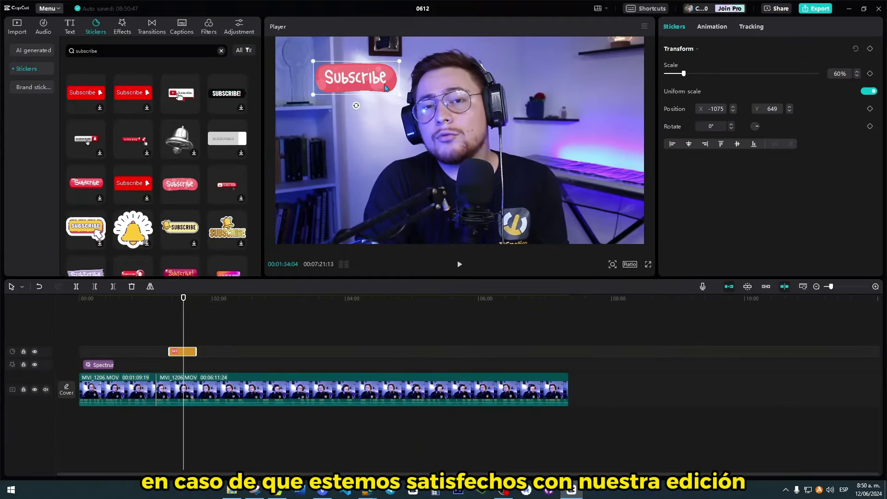
left_click_drag(351, 70, 348, 68)
key("space")
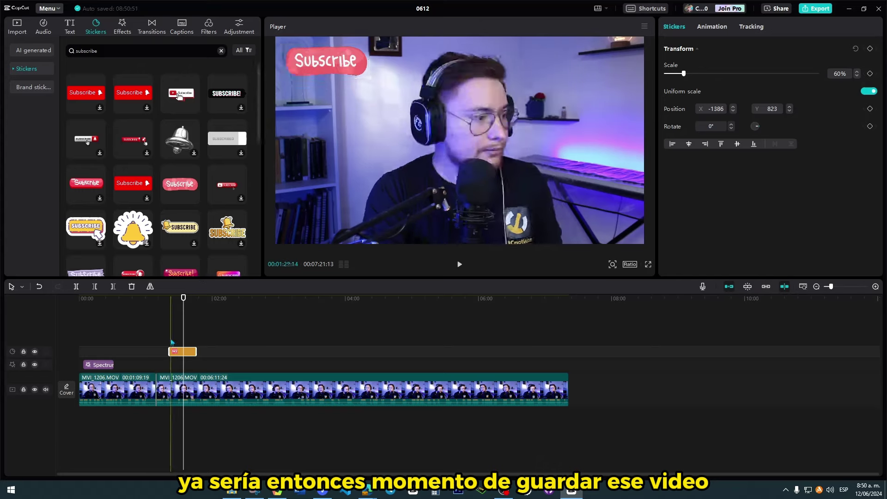
left_click(169, 340)
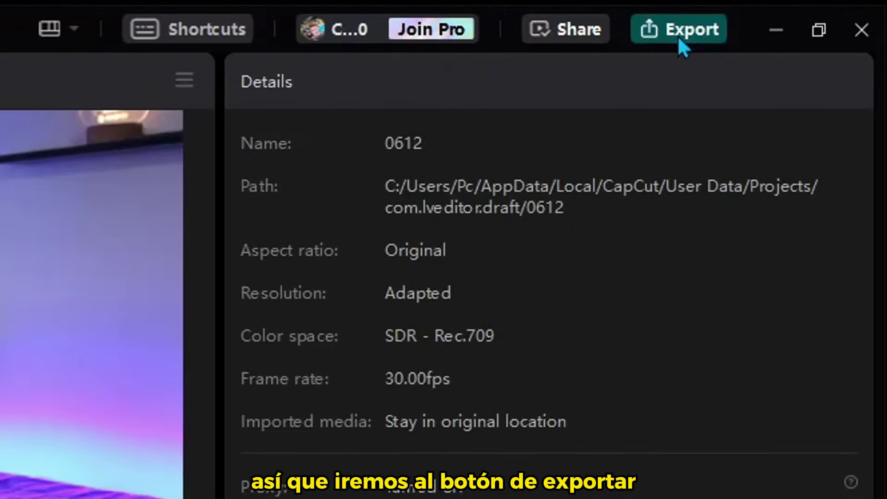
Export the video under the name "video terminado", keeping the preset export settings and folder.
left_click(678, 39)
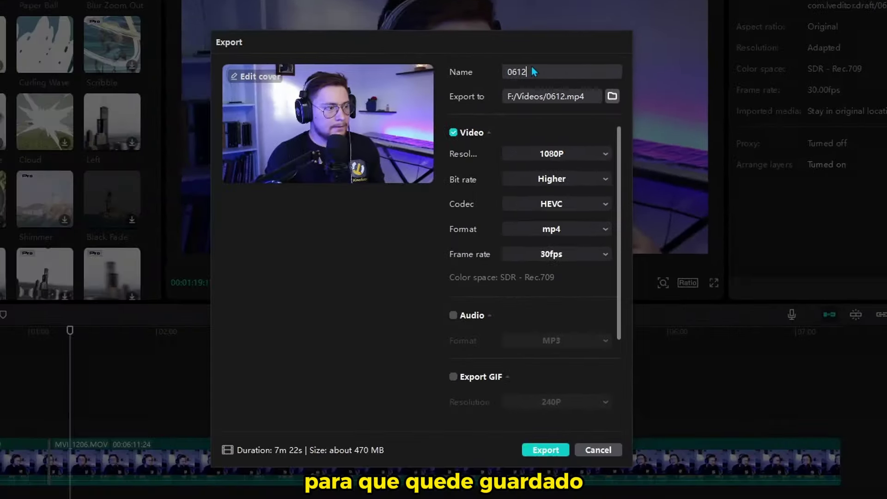
double_click(531, 66)
type("v")
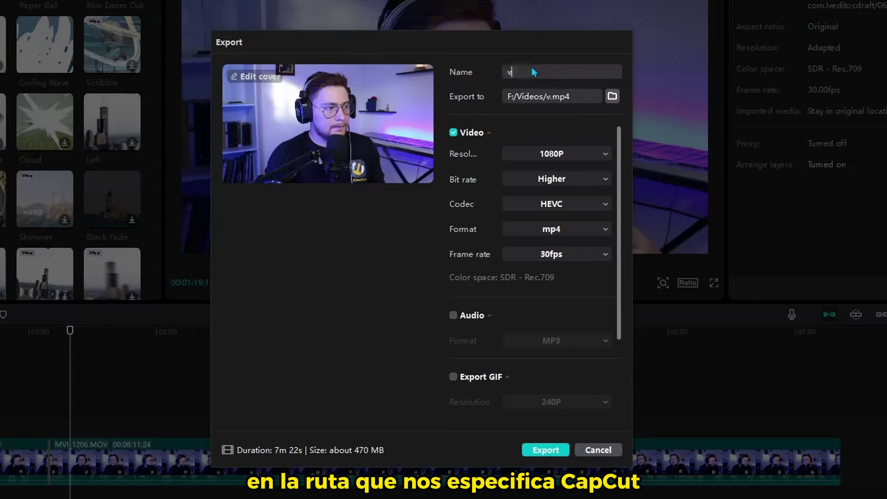
type("ideo terminado")
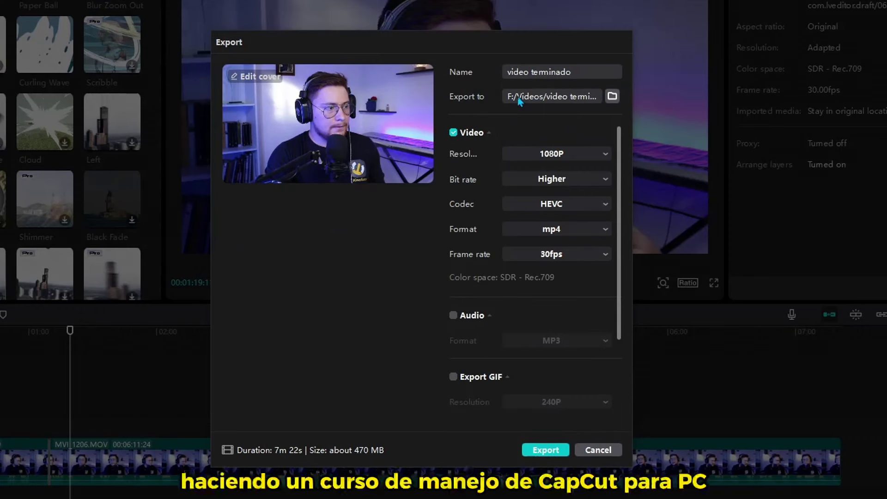
left_click(532, 451)
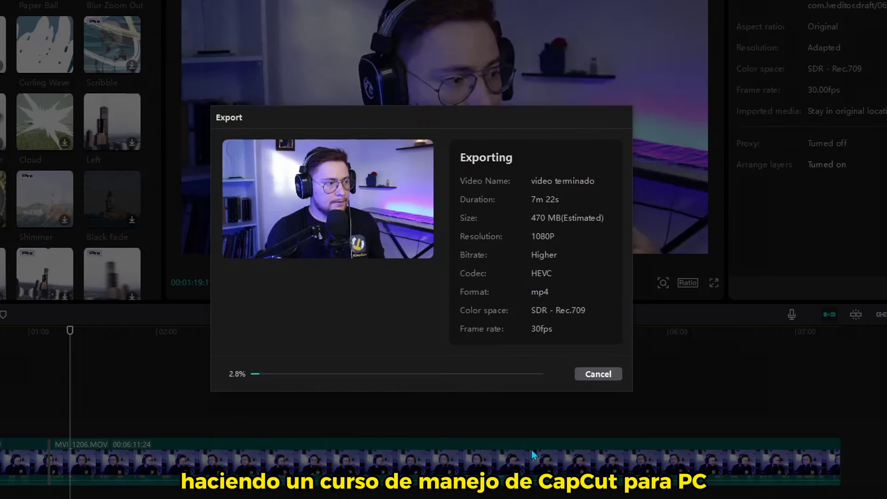